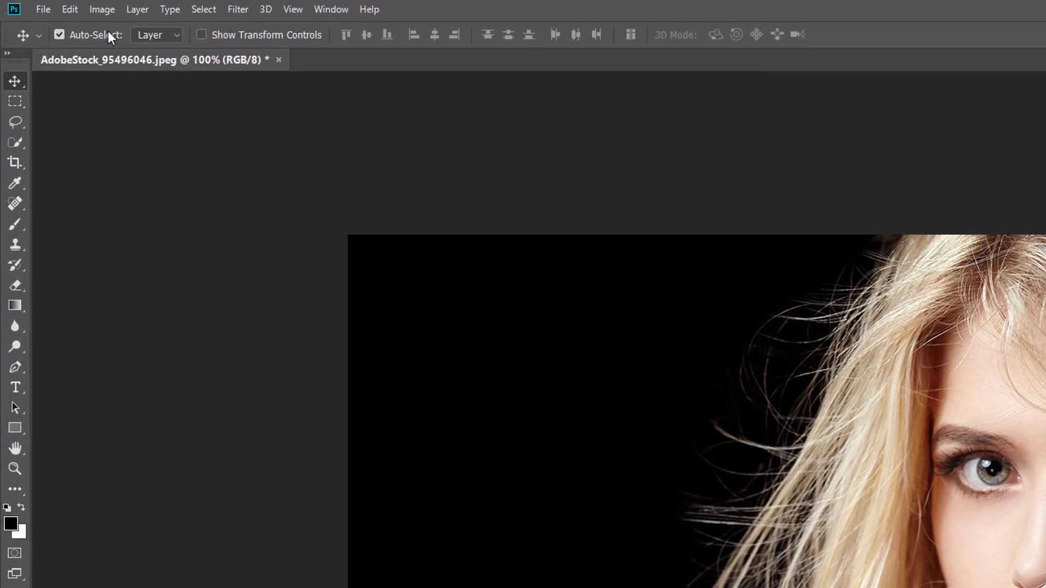
Open the Technology Previews page of Photoshop's Preferences.
left_click(80, 10)
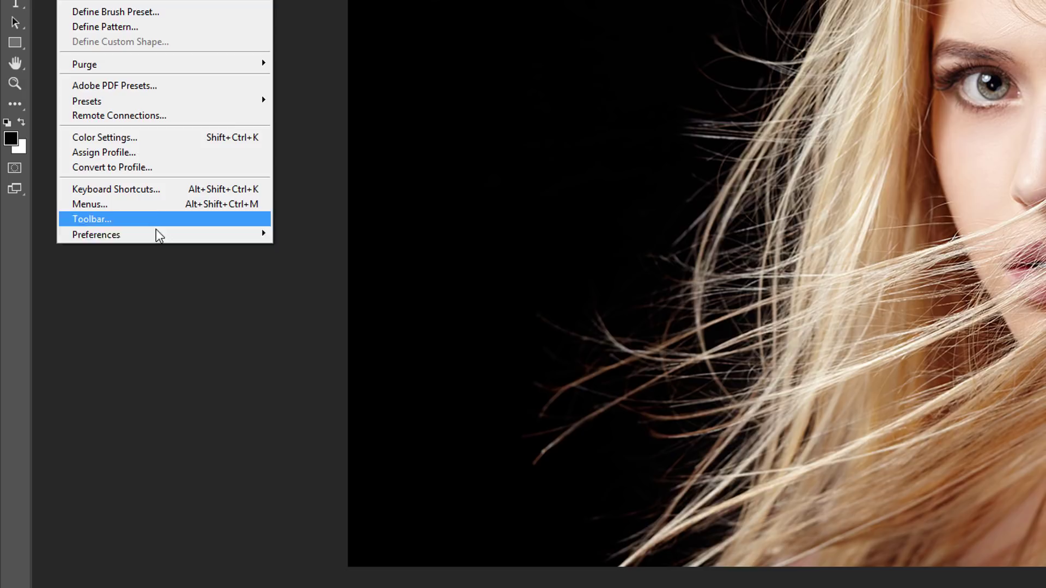
mouse_move(156, 303)
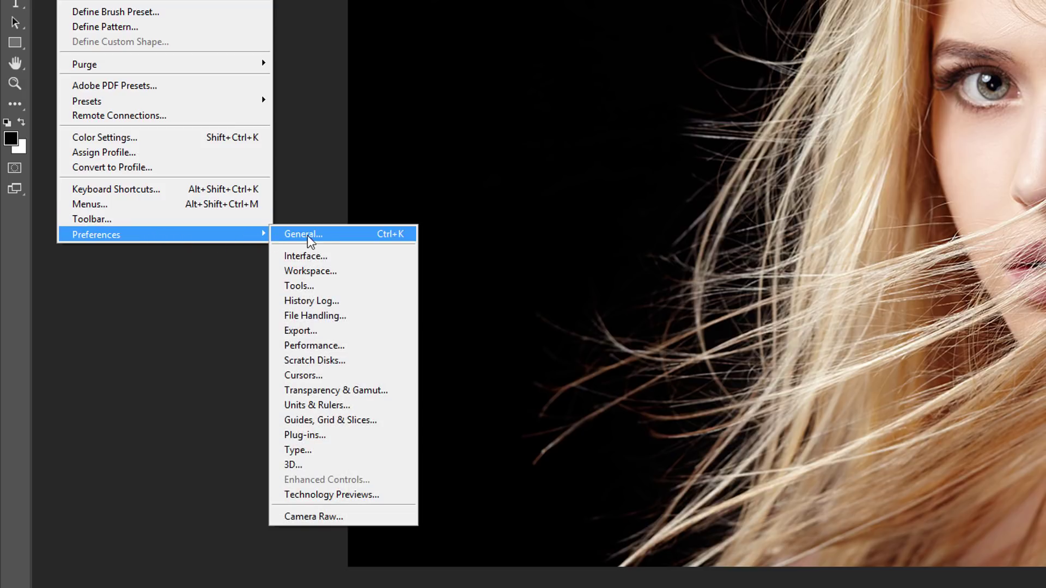
left_click(393, 496)
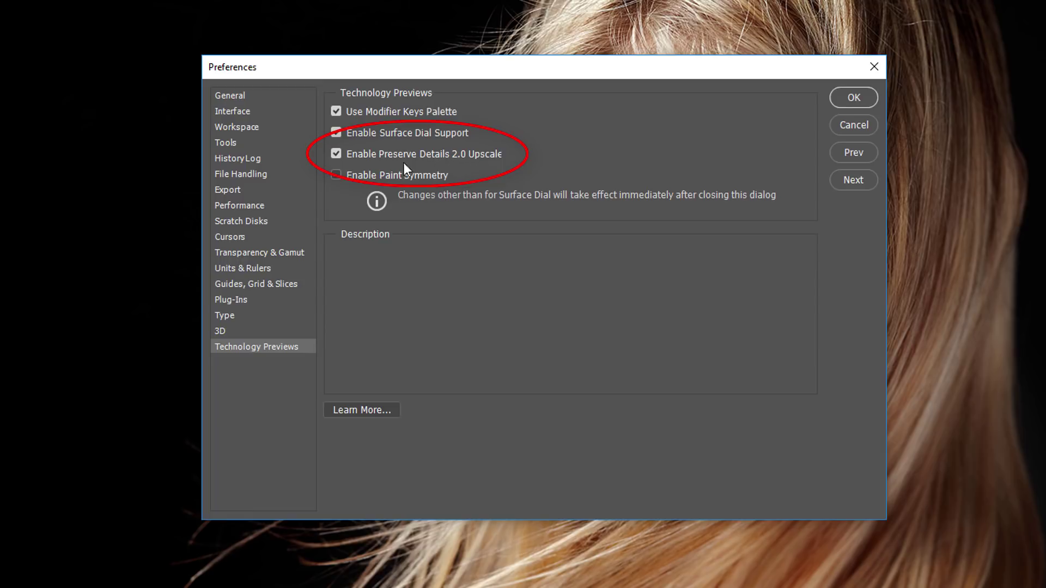
mouse_move(338, 158)
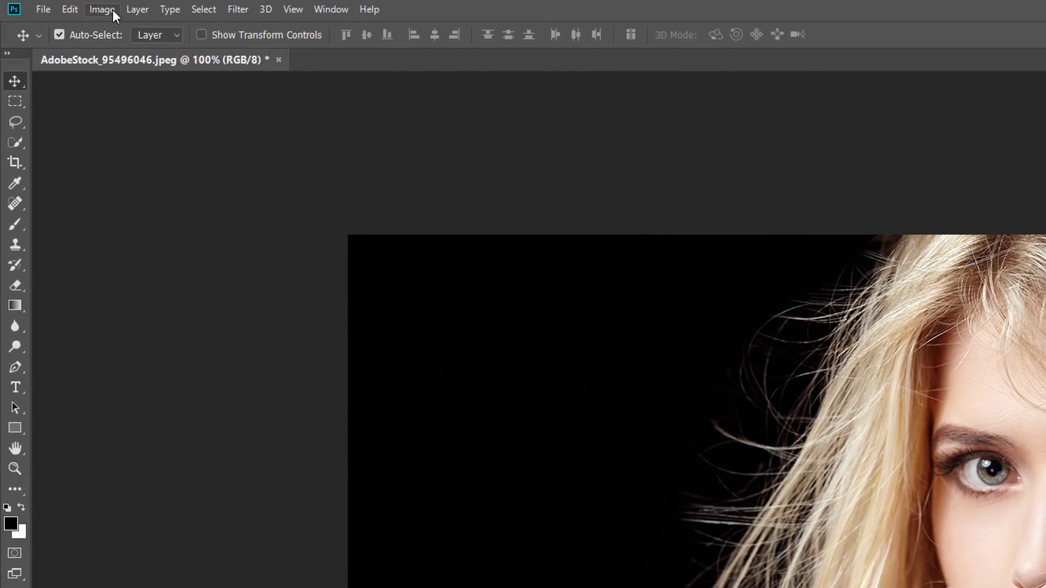
Open Image Size for the 1371 × 914 px portrait and enlarge the dialog for a bigger preview.
left_click(102, 10)
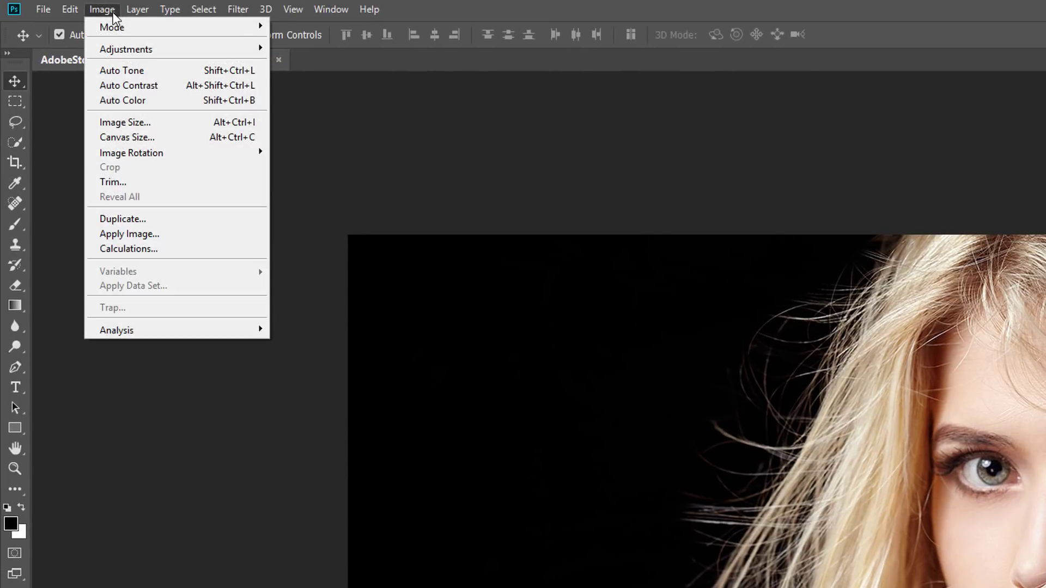
left_click(167, 124)
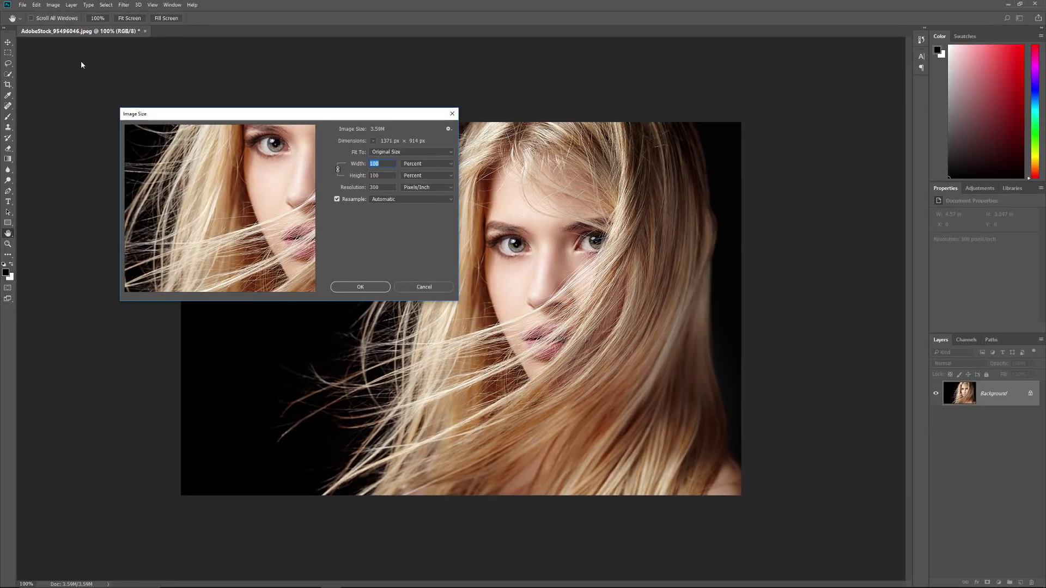
mouse_move(211, 212)
left_click_drag(456, 298, 822, 507)
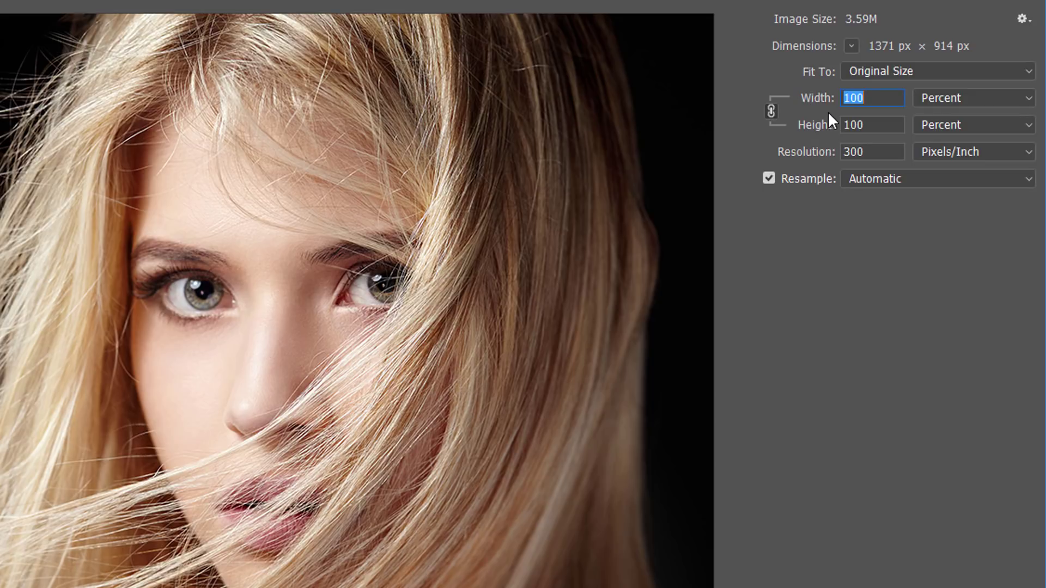
Enter 400 Percent as the width so the portrait enlarges to 5484 × 3656 px.
type("400")
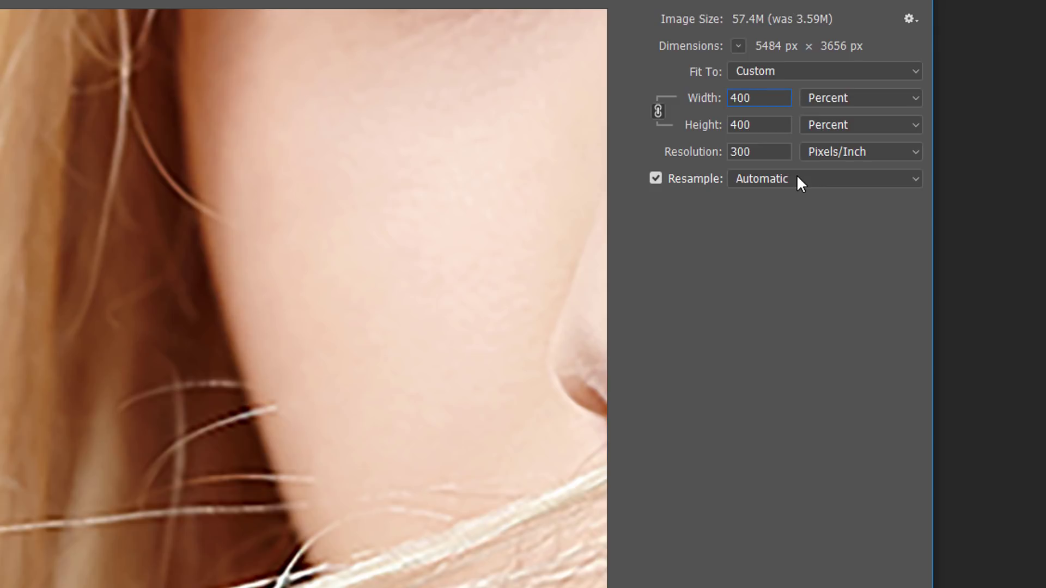
Set Resample to Preserve Details 2.0 and pan the preview across the eyes and nose.
left_click(797, 175)
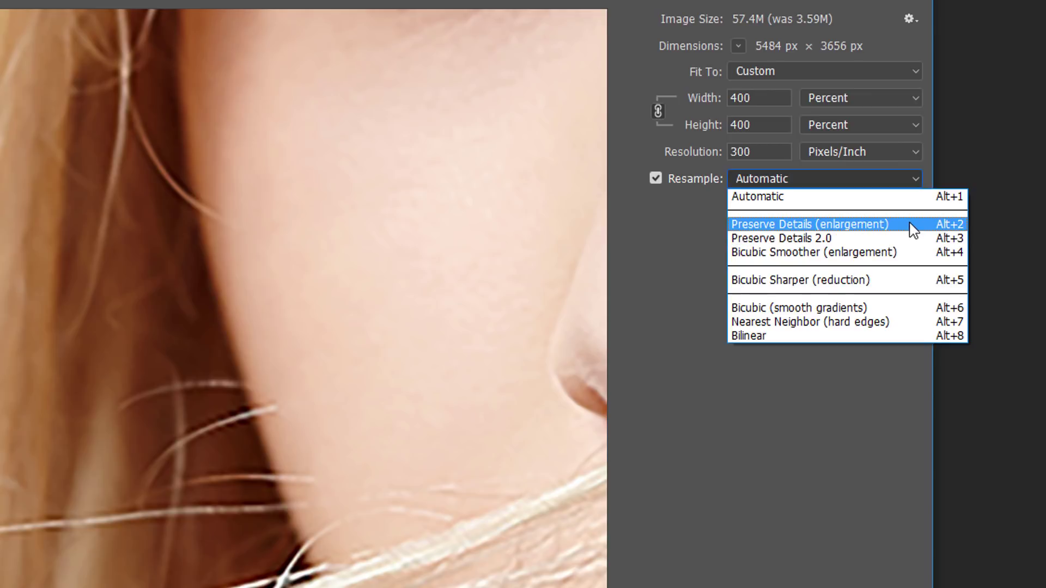
left_click(846, 240)
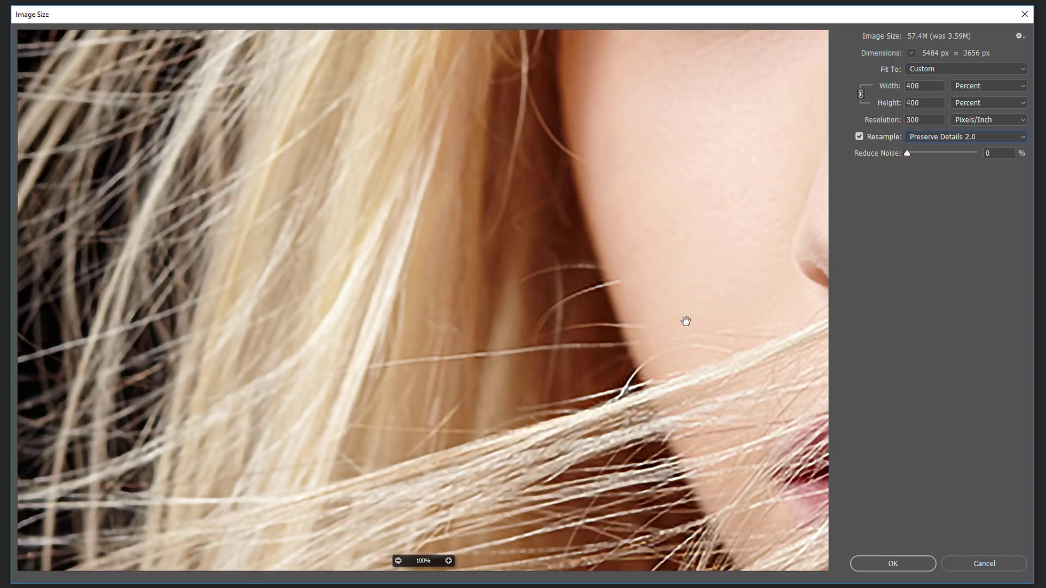
left_click_drag(728, 238, 454, 318)
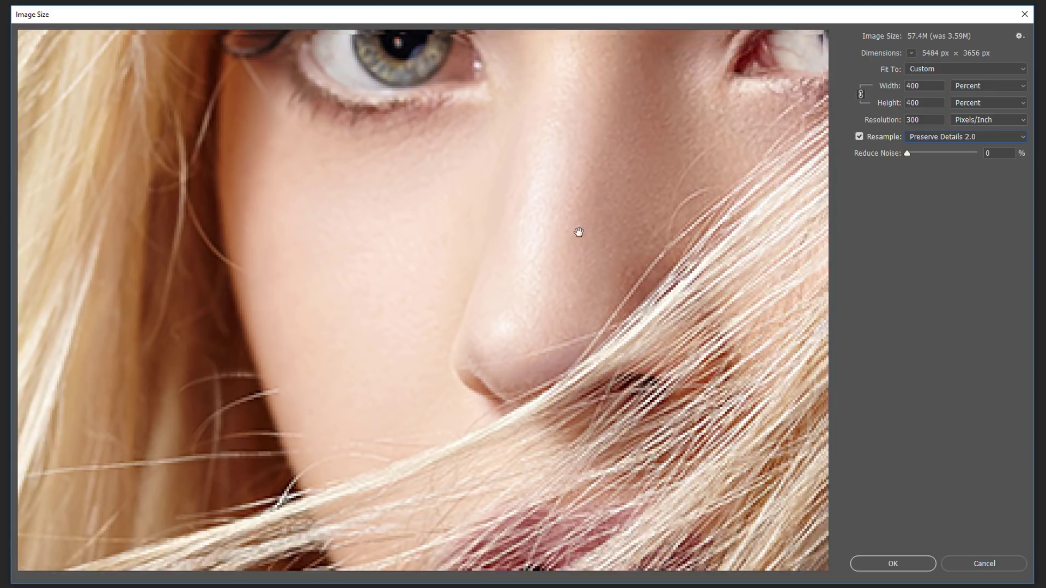
left_click_drag(579, 231, 278, 361)
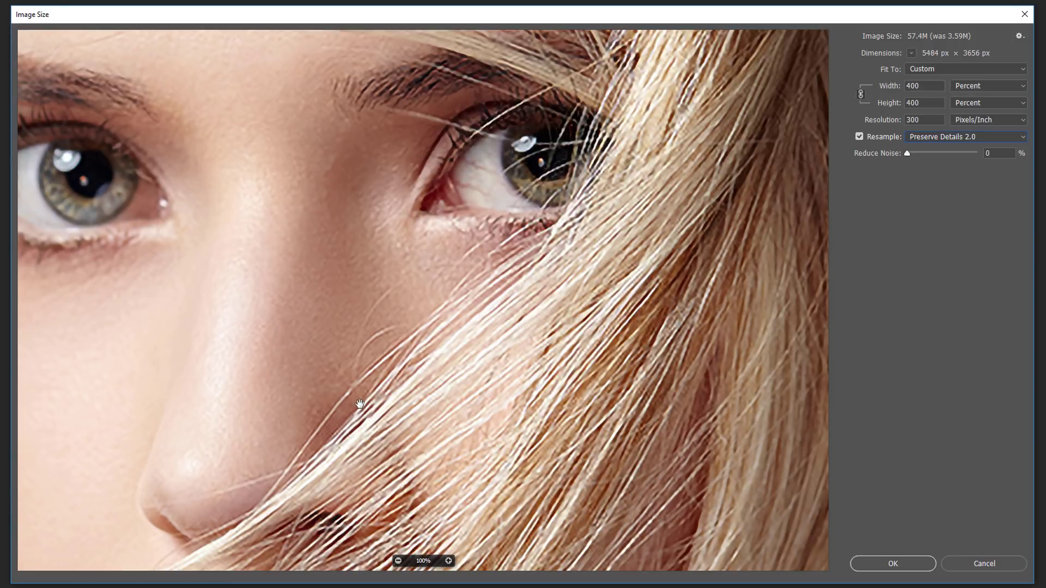
left_click_drag(567, 281, 537, 292)
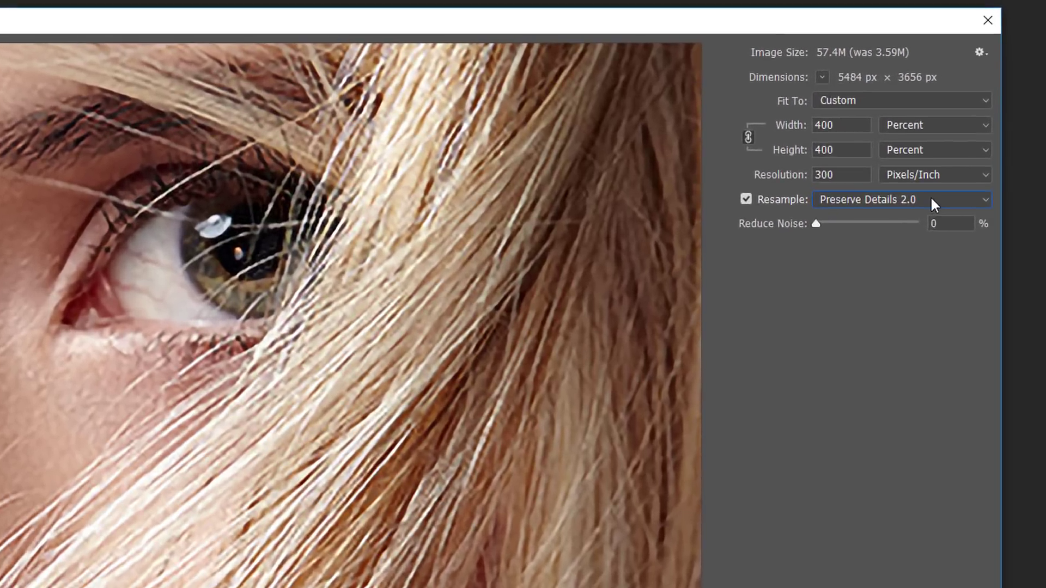
Switch the resampling method to Bicubic Smoother (enlargement) for comparison.
left_click(932, 200)
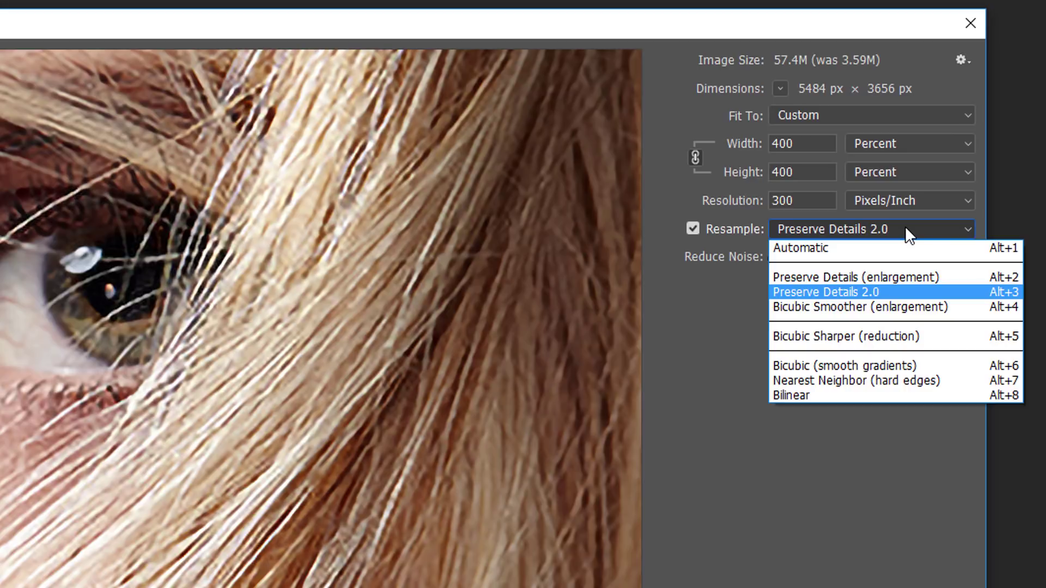
left_click(963, 306)
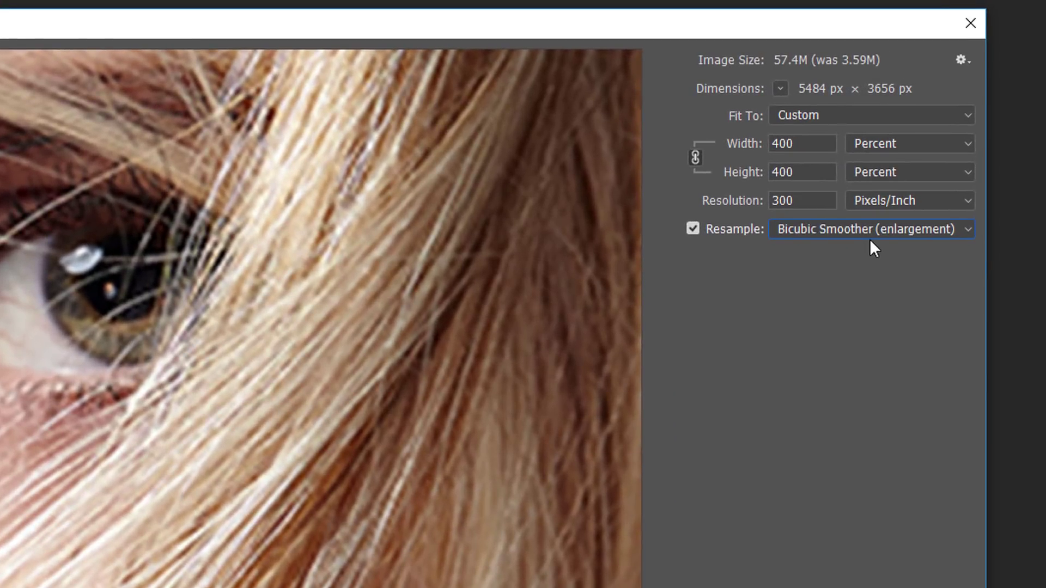
Switch resampling to Preserve Details (enlargement), then reopen the Resample list to compare methods.
left_click(874, 229)
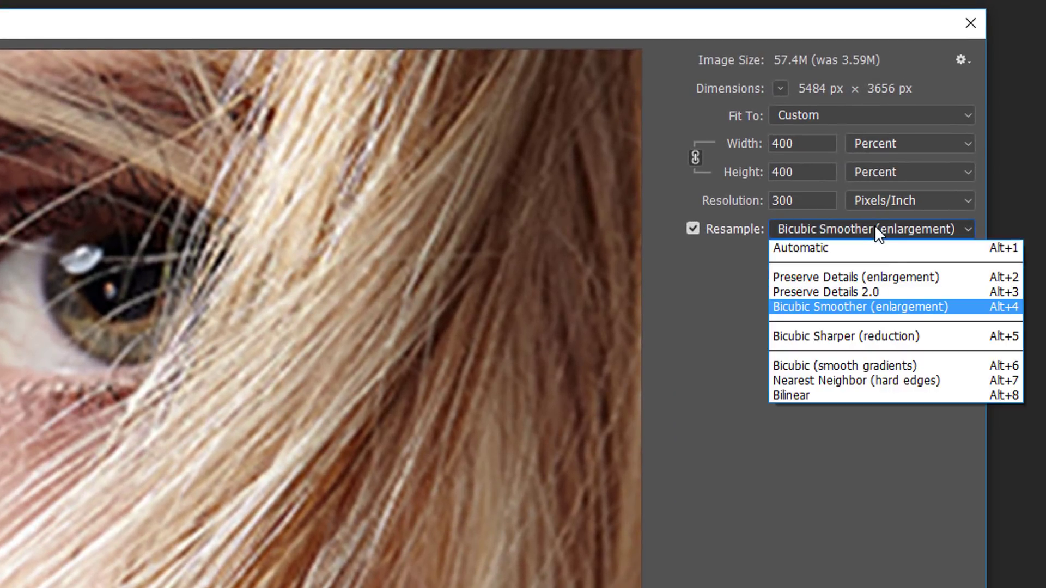
left_click(948, 275)
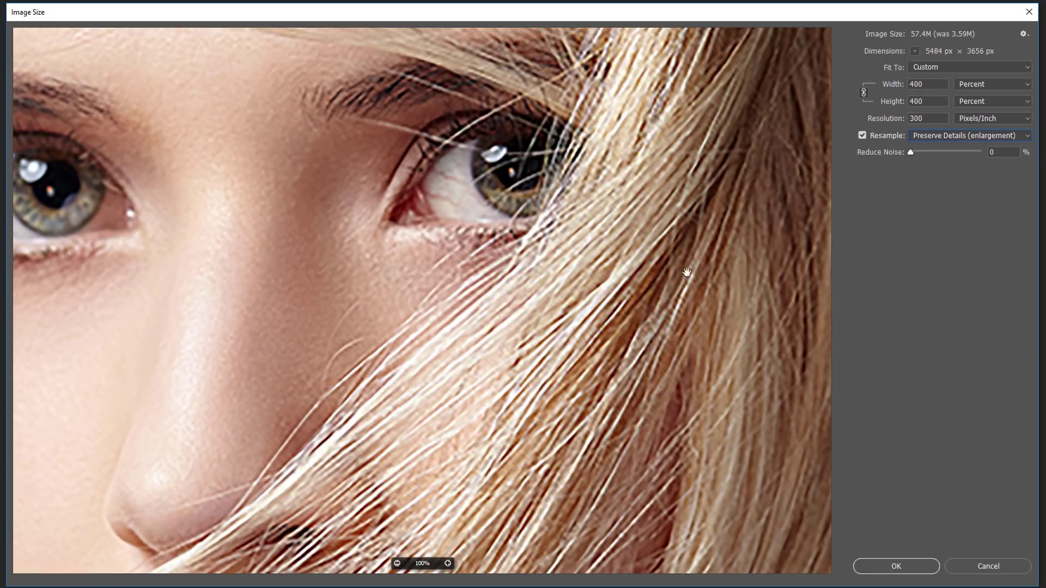
left_click(973, 135)
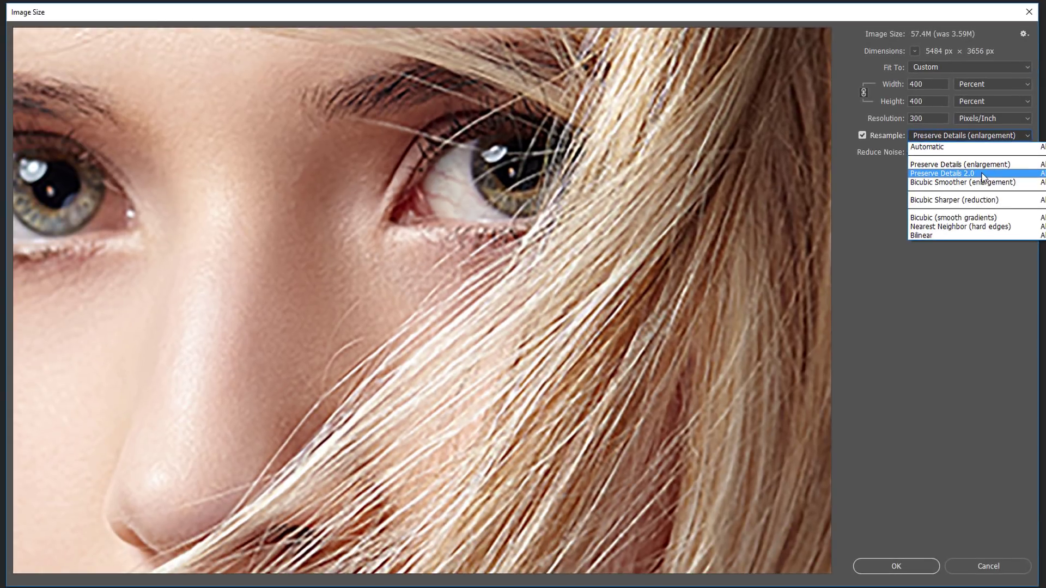
Pick Preserve Details 2.0 again for the 5484 × 3656 px enlargement.
left_click(892, 290)
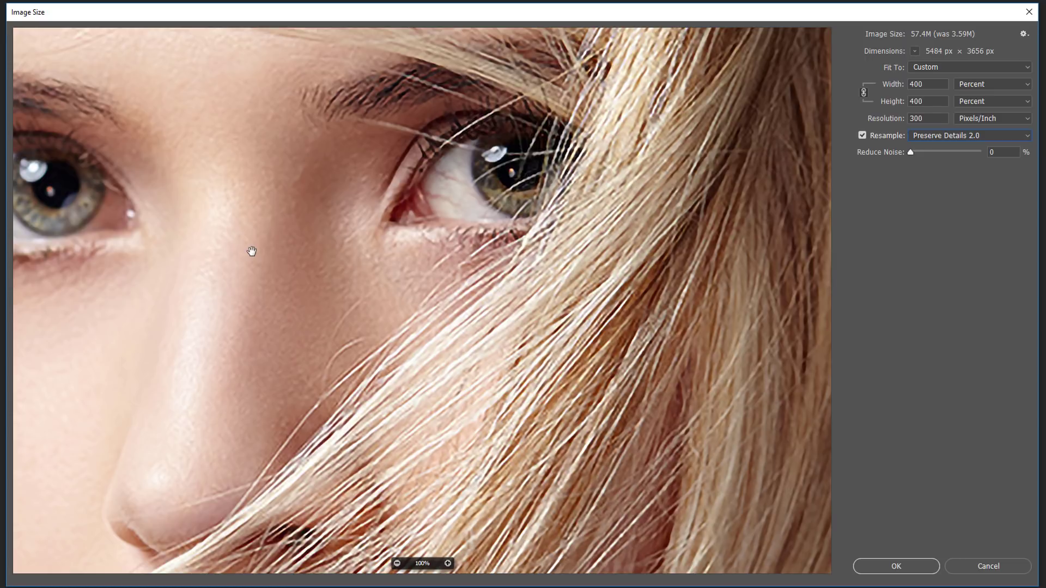
left_click_drag(252, 251, 388, 229)
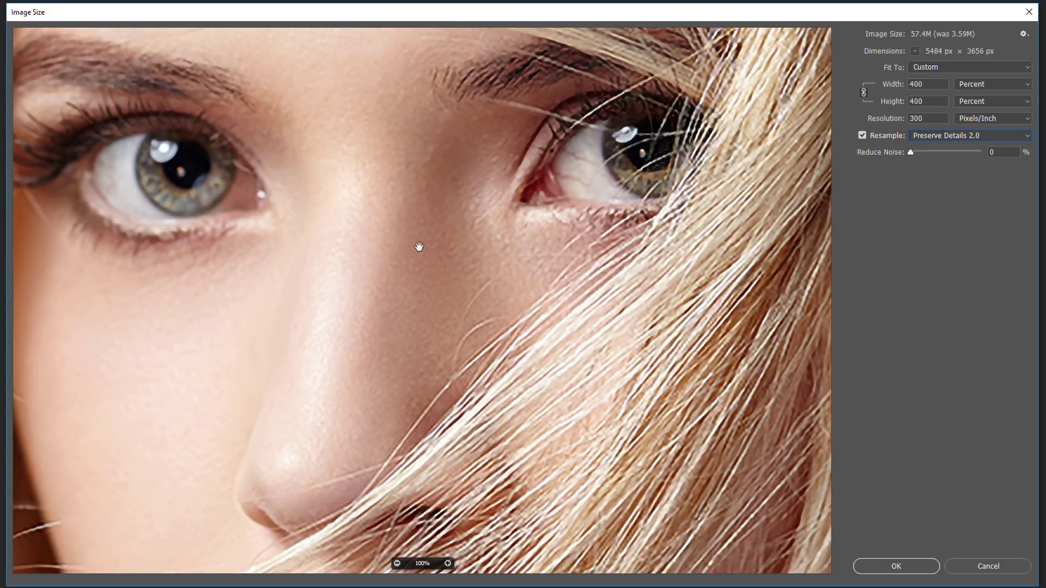
left_click(419, 247)
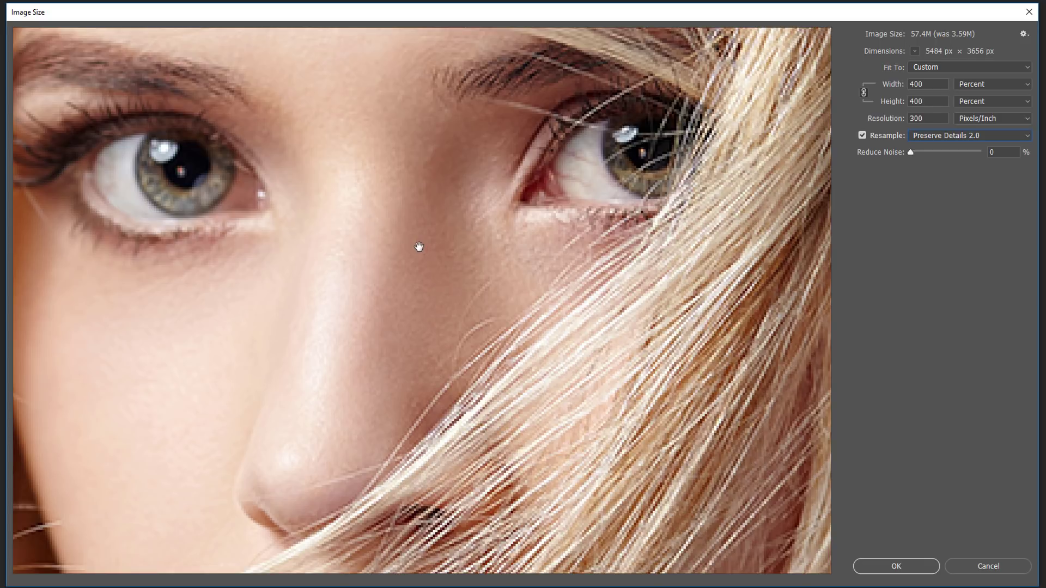
left_click(586, 184)
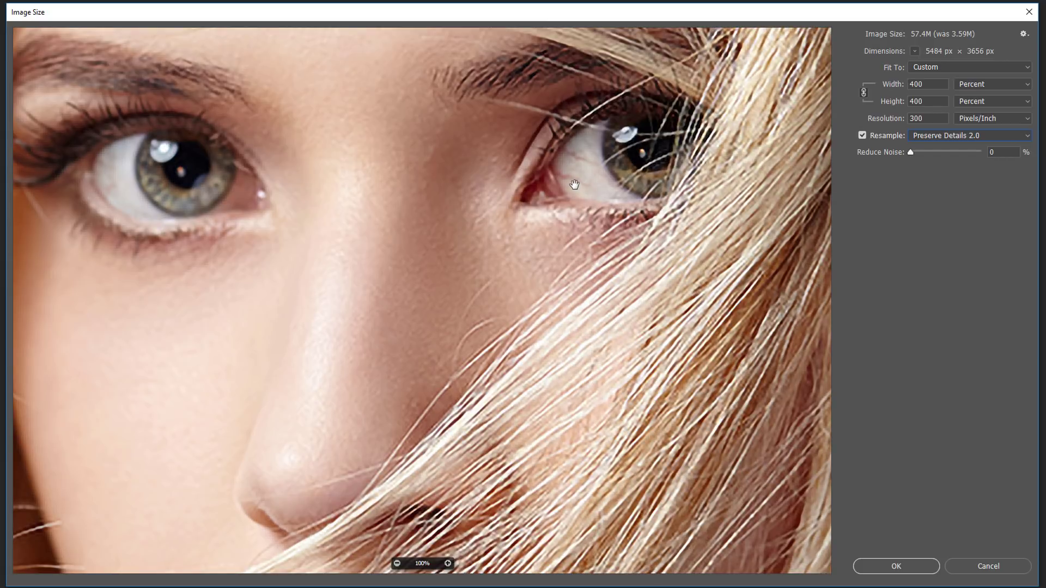
left_click(575, 184)
left_click_drag(575, 185, 419, 201)
left_click(419, 221)
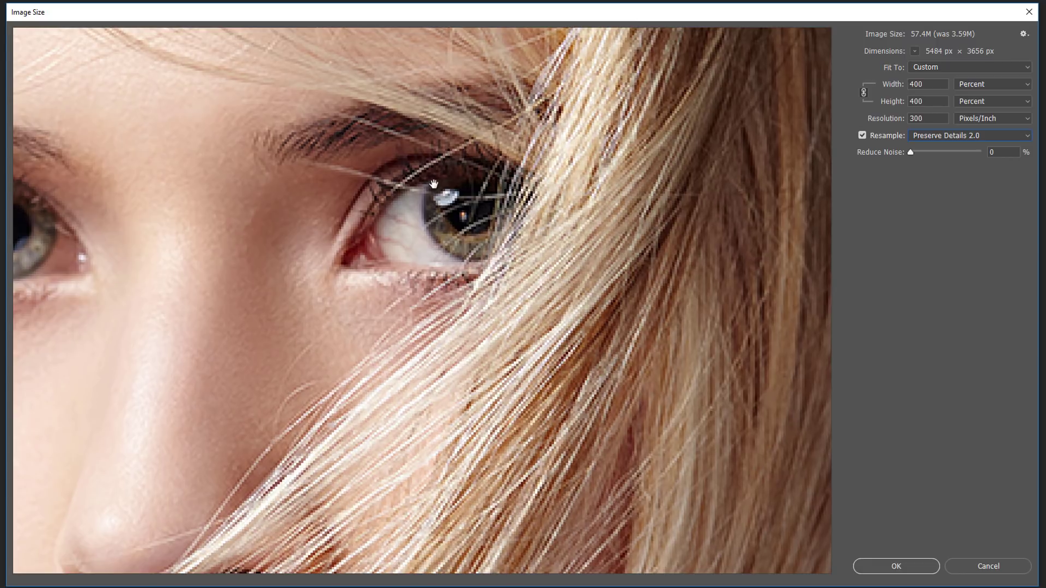
left_click(396, 298)
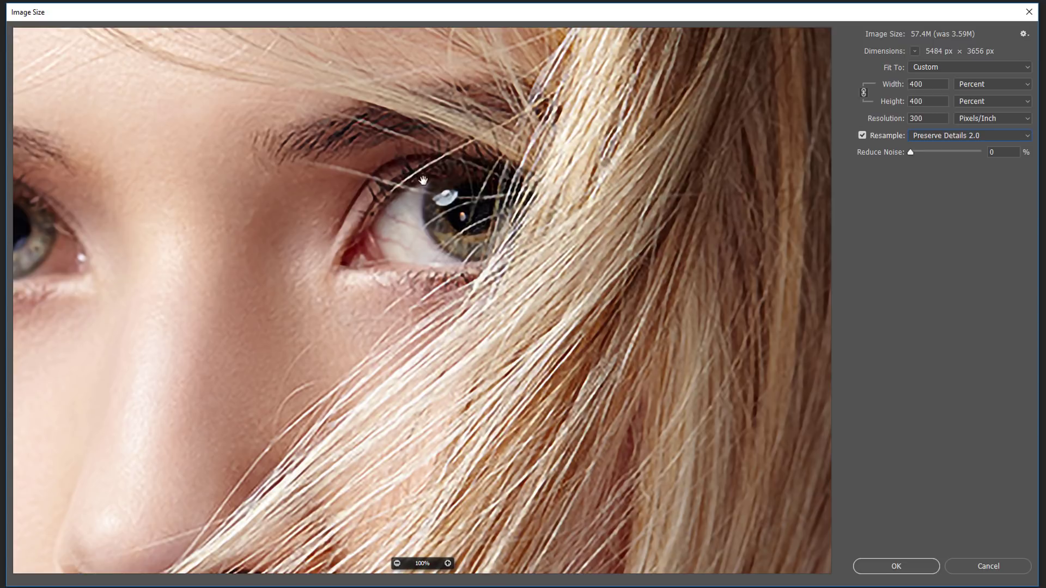
left_click(404, 205)
left_click_drag(294, 334, 409, 267)
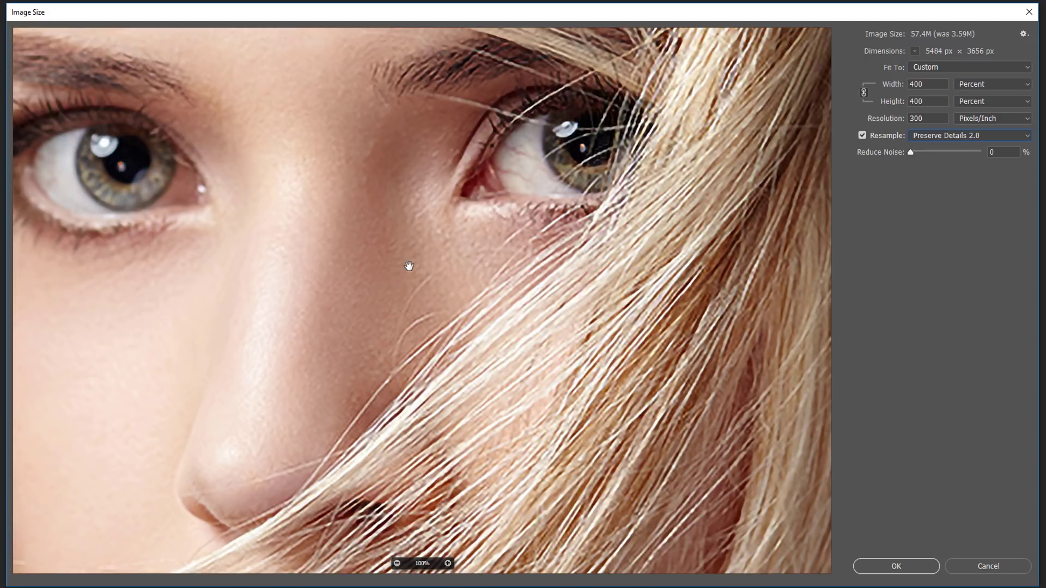
left_click(409, 267)
left_click_drag(426, 241, 360, 271)
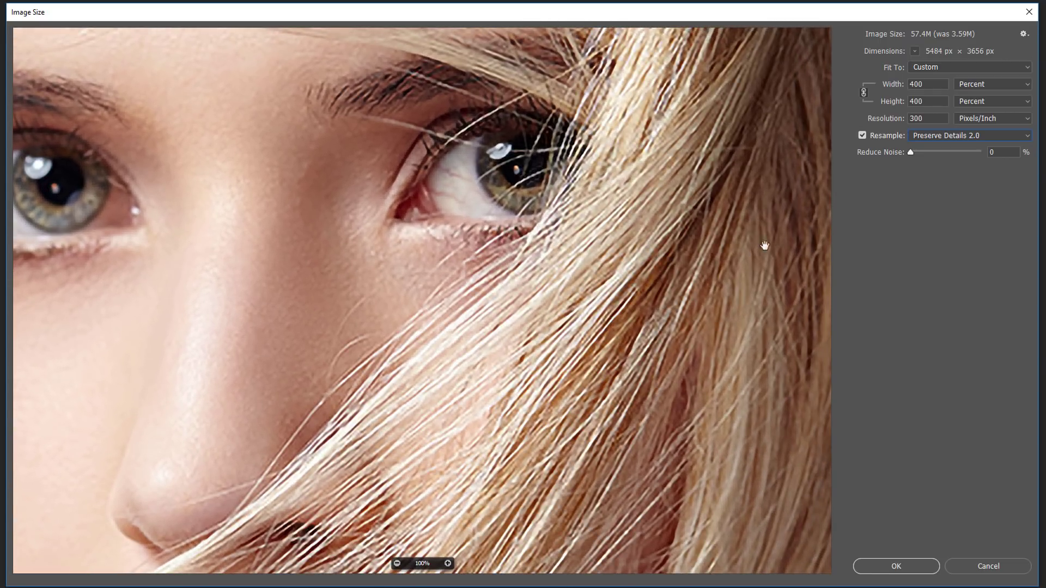
left_click(995, 136)
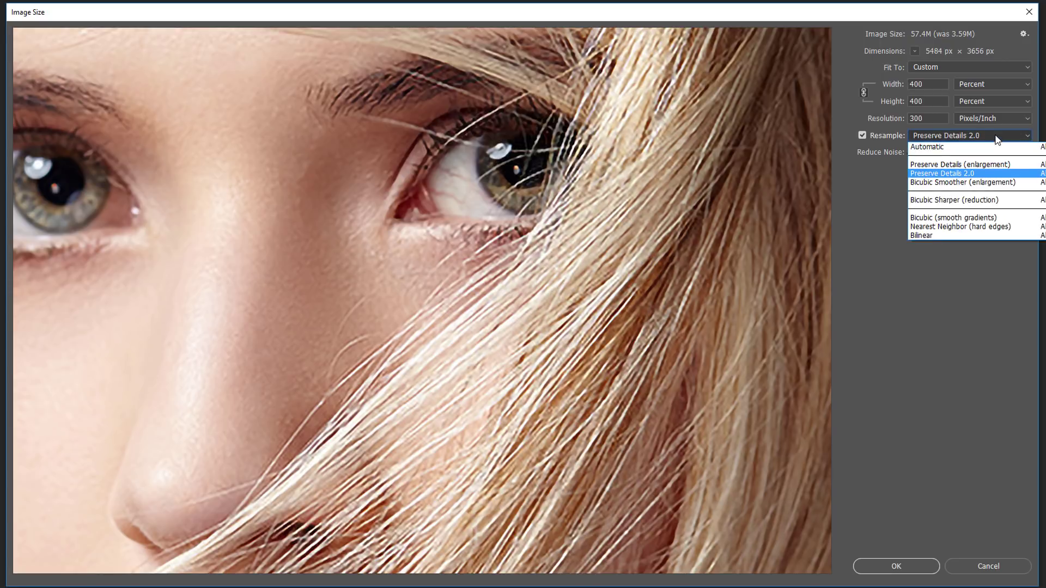
left_click(1014, 183)
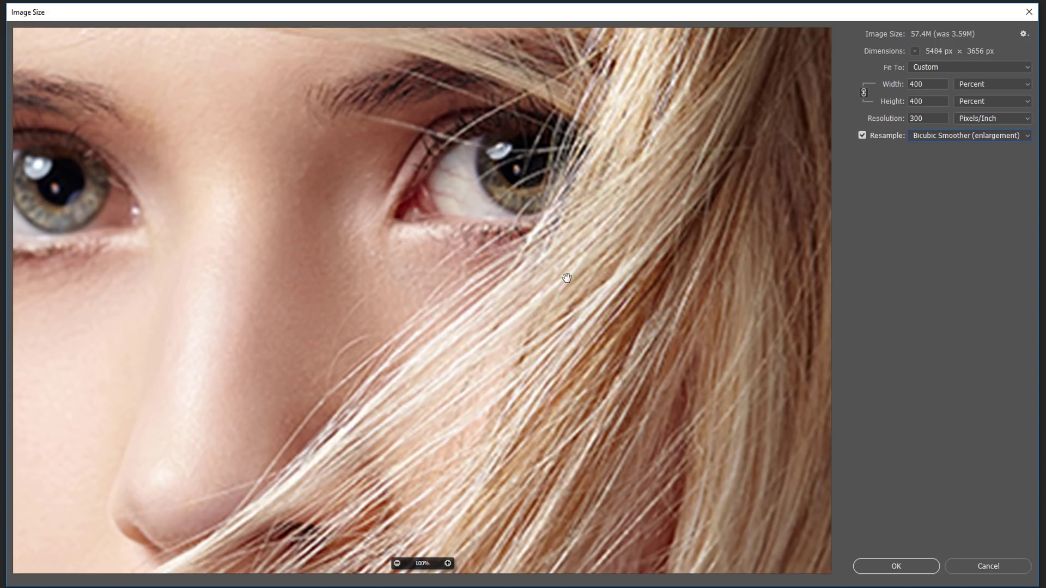
left_click(963, 139)
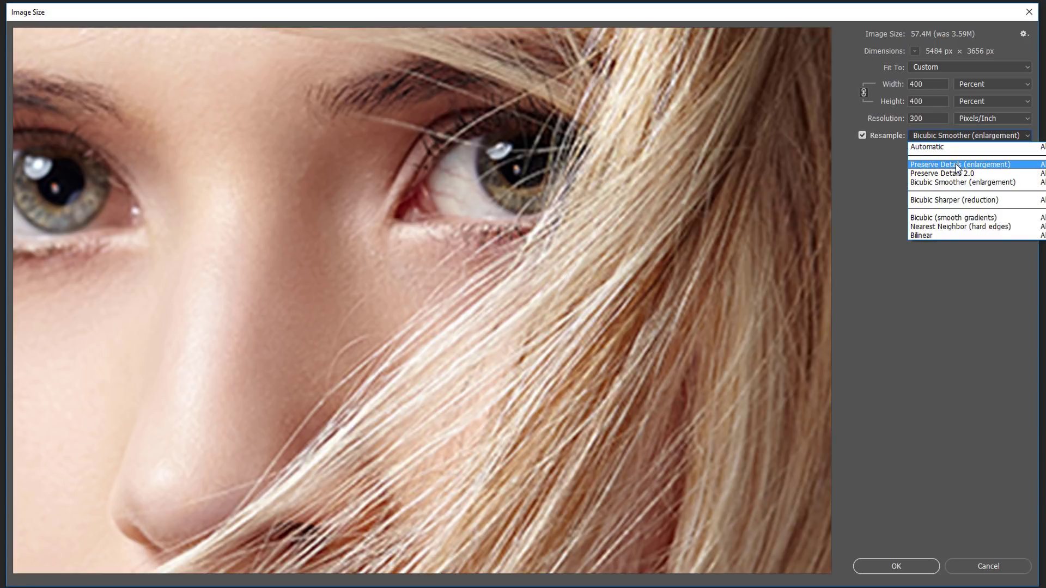
left_click(1020, 165)
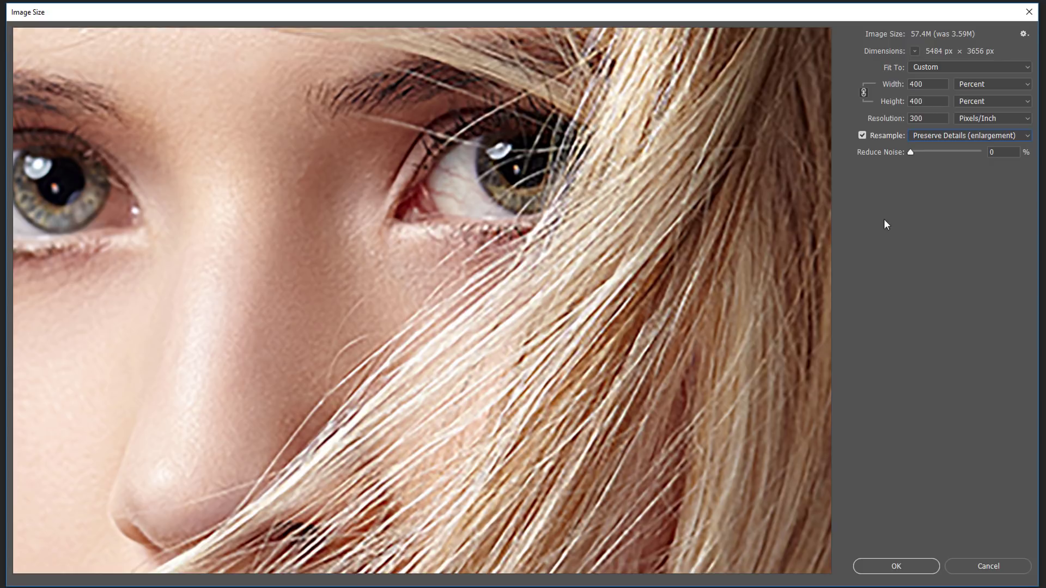
left_click(962, 136)
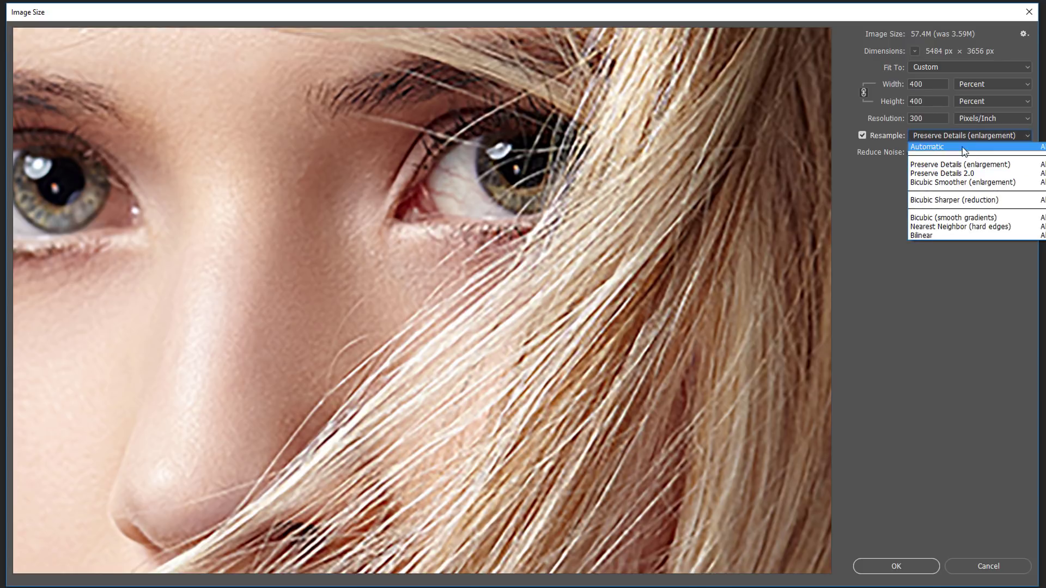
left_click(984, 174)
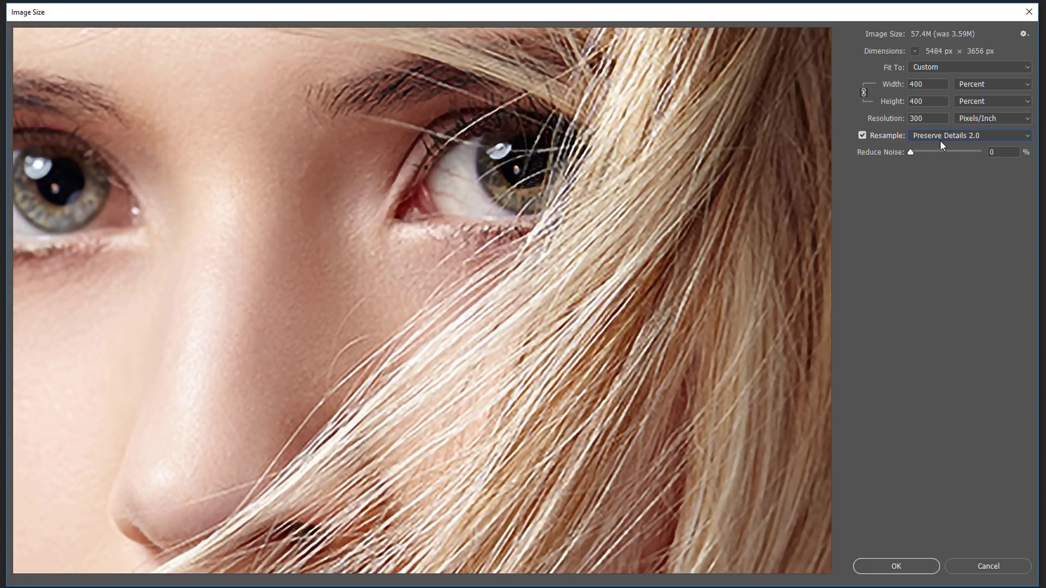
Apply the 400% enlargement and pan the upscaled portrait to show the eyes and nose.
left_click(918, 562)
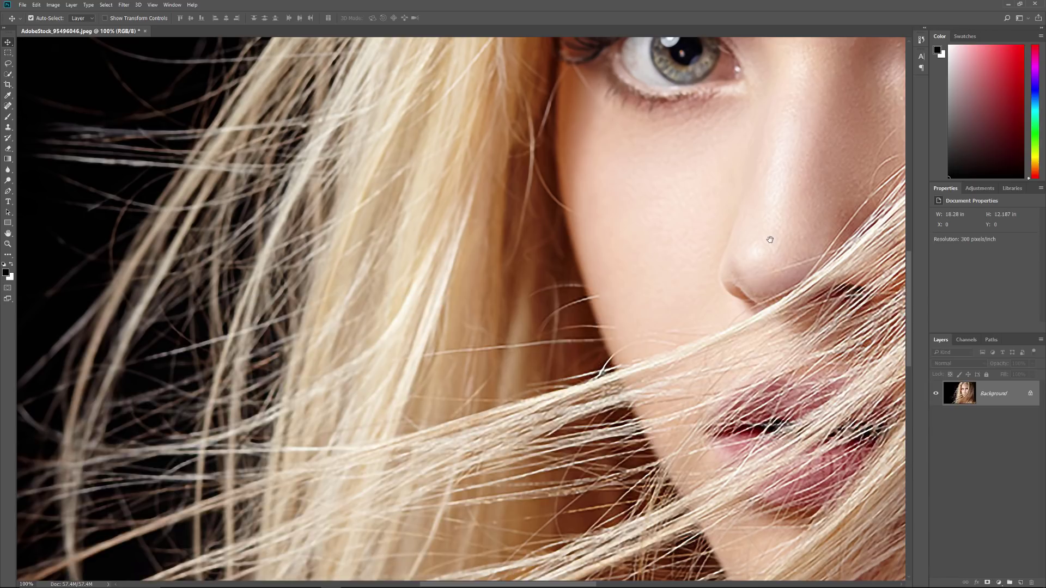
left_click_drag(770, 239, 364, 291)
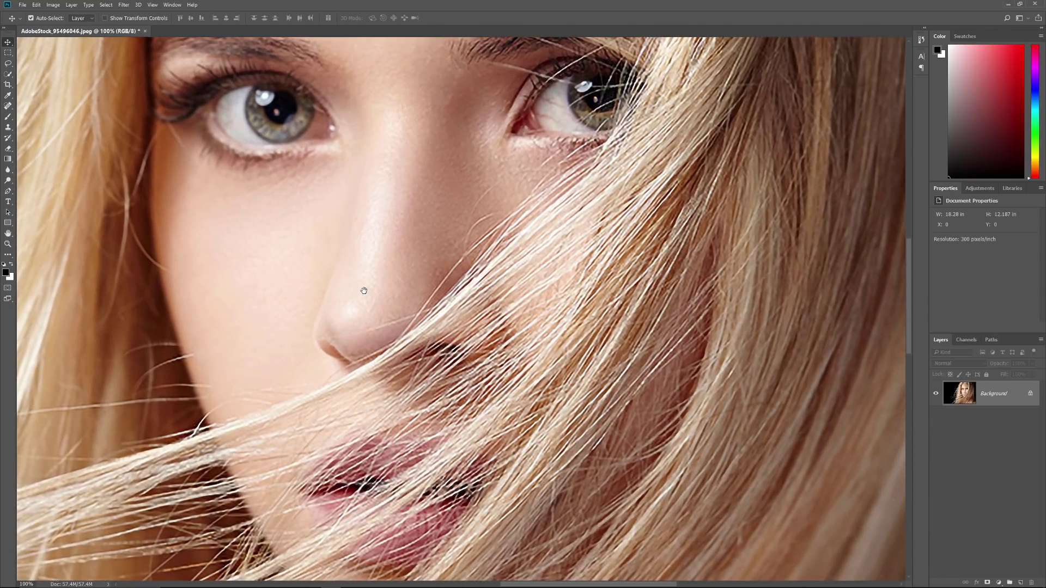